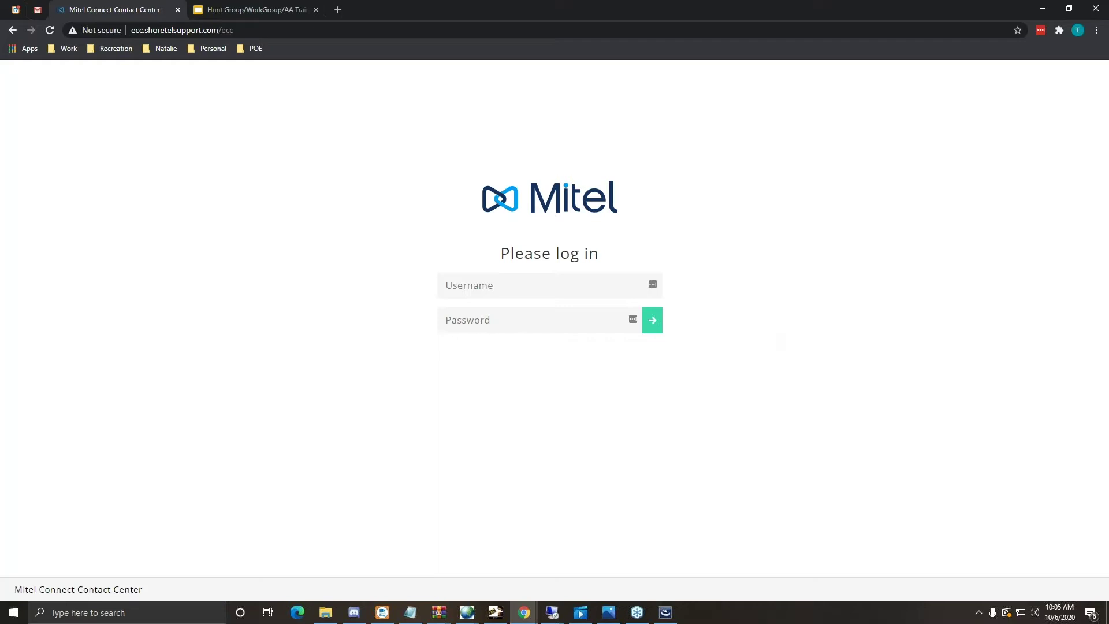
- Sign in with the agent's username and password, decline saving the password, and open Agents
{"action": "left_click", "coordinate": [557, 286]}
{"action": "key", "text": "Tab"}
{"action": "type", "text": "*********"}
{"action": "key", "text": "Return"}
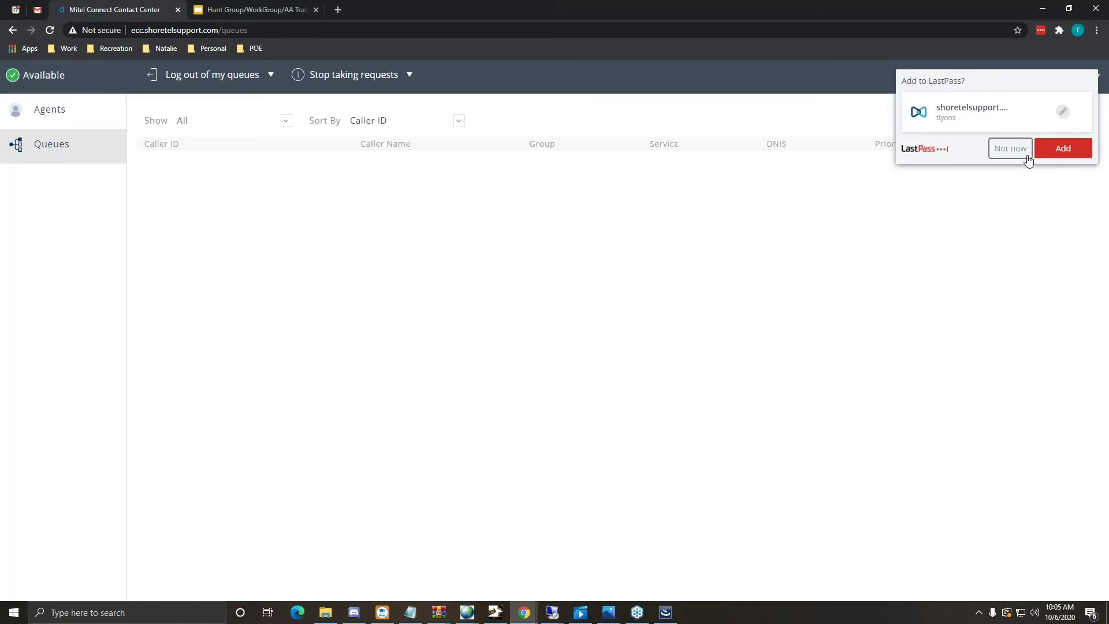
{"action": "left_click", "coordinate": [1022, 153]}
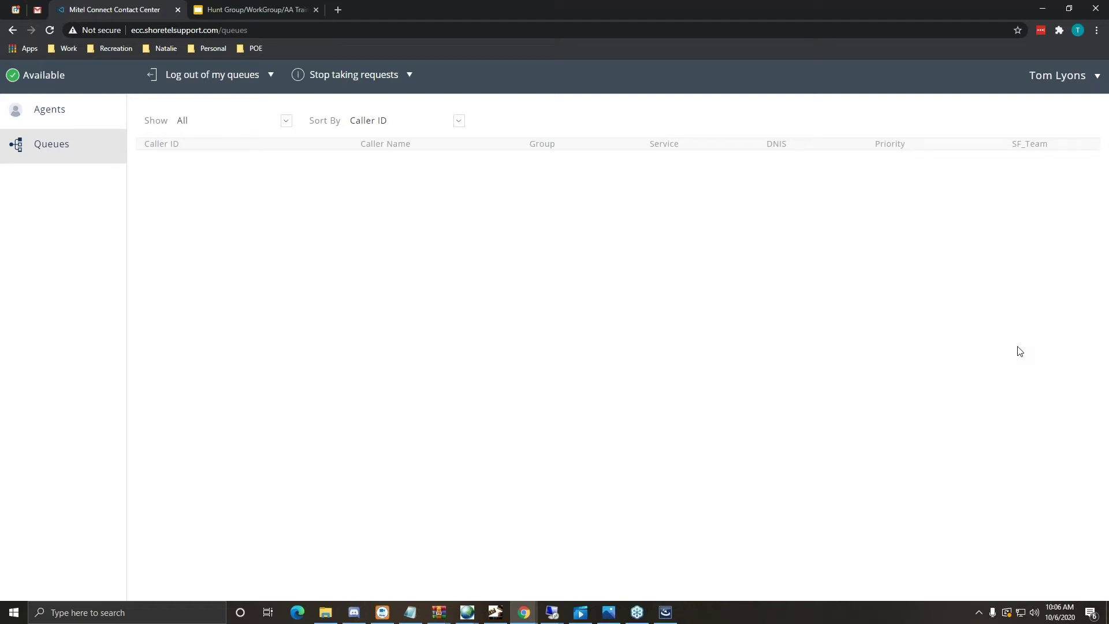
{"action": "left_click", "coordinate": [68, 107]}
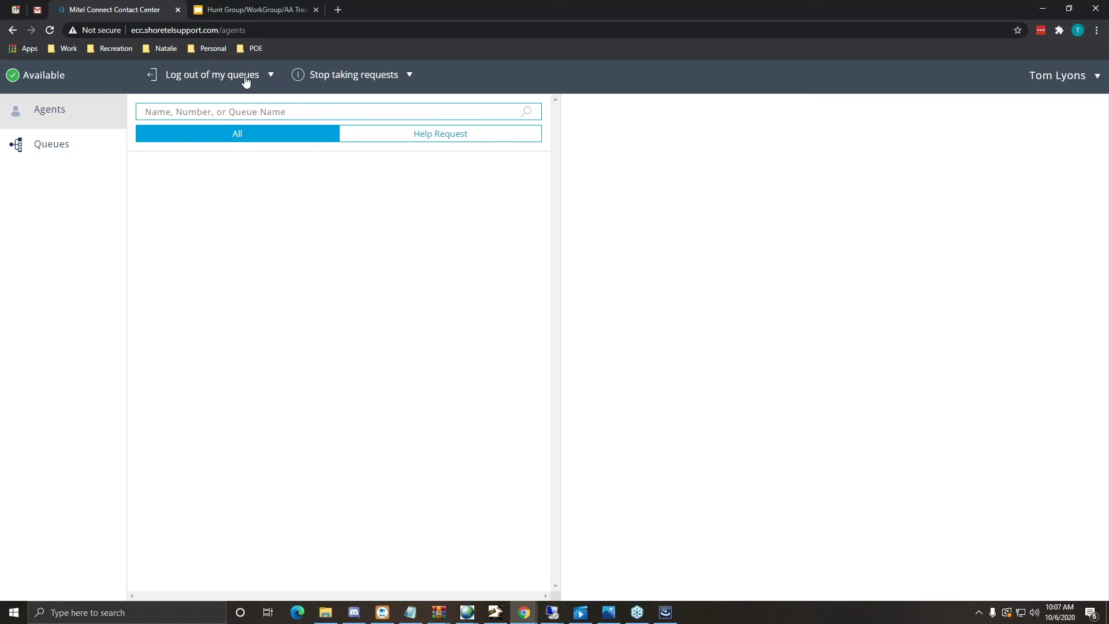
- Log out of all assigned queues, log back in, and show the per-queue login list
{"action": "left_click", "coordinate": [197, 76]}
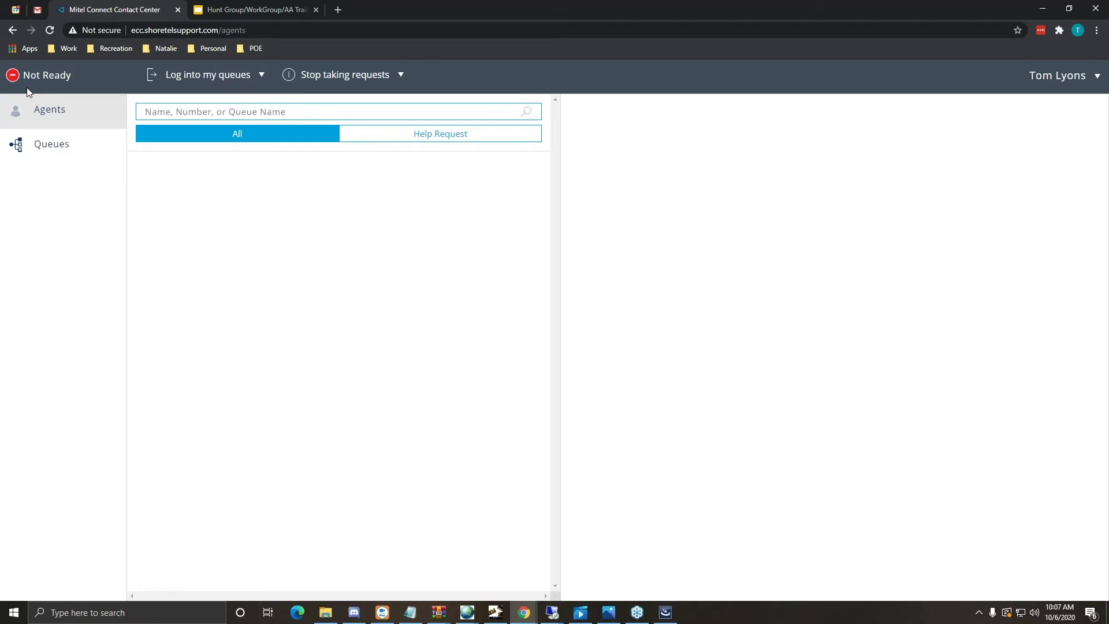
{"action": "left_click", "coordinate": [196, 78]}
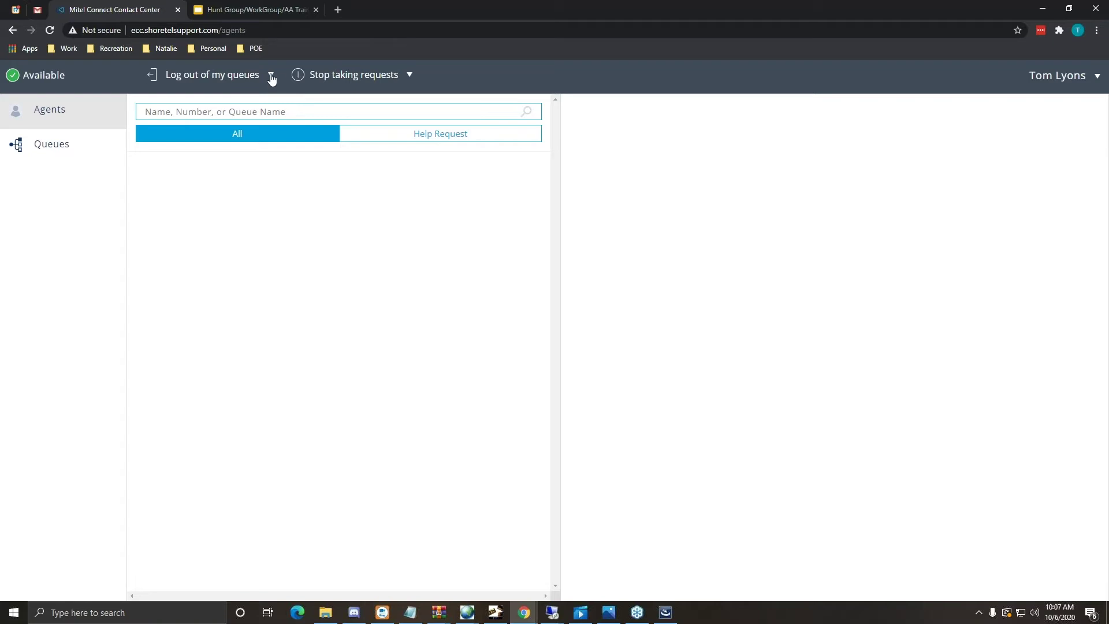
{"action": "left_click", "coordinate": [270, 75]}
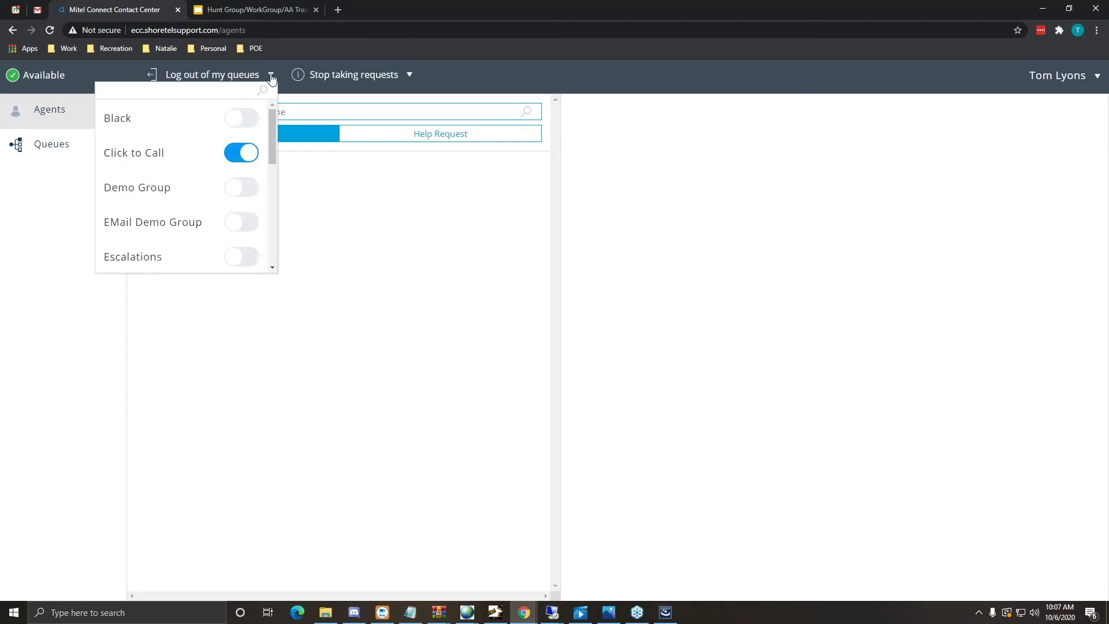
- Switch off the Click to Call queue and join the Escalations queue
{"action": "mouse_move", "coordinate": [271, 127]}
{"action": "left_mouse_down"}
{"action": "mouse_move", "coordinate": [266, 228]}
{"action": "mouse_move", "coordinate": [266, 106]}
{"action": "left_mouse_up"}
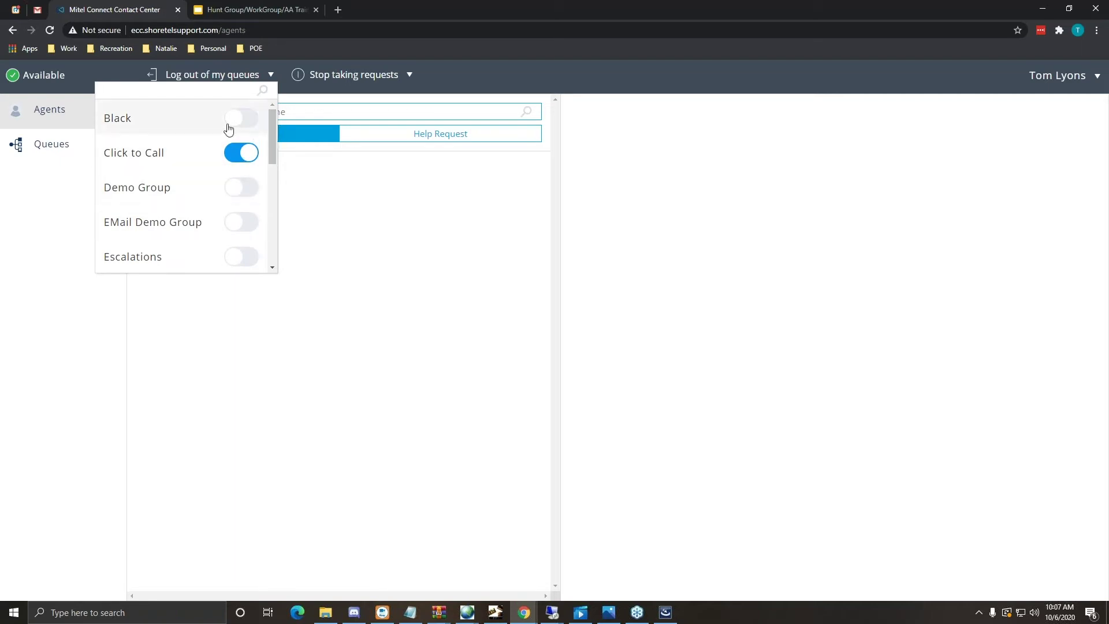
{"action": "left_click", "coordinate": [242, 153]}
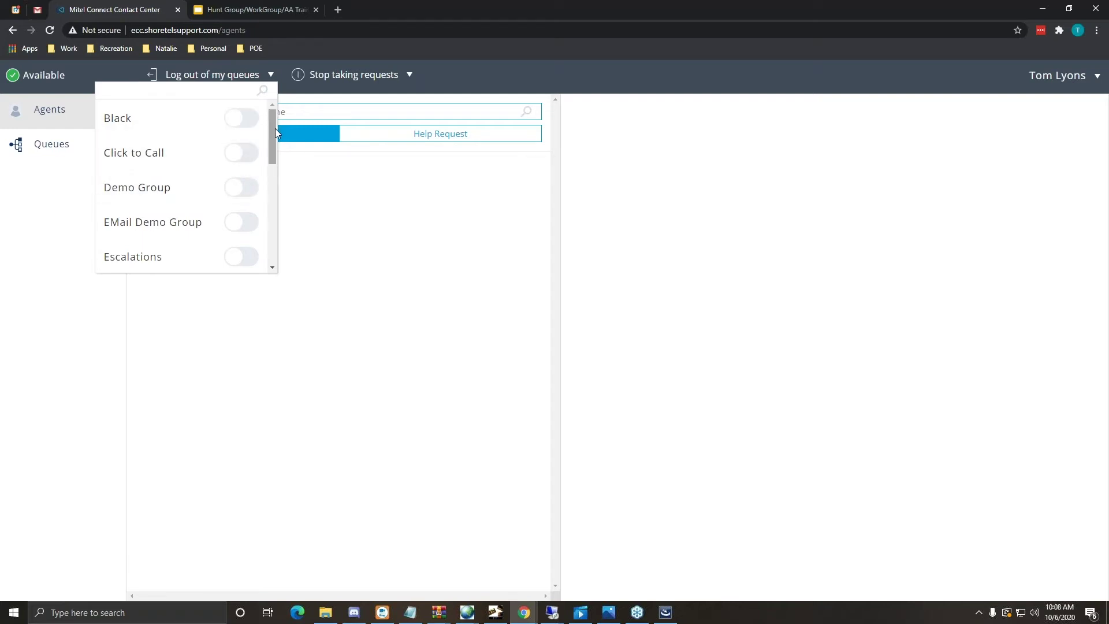
{"action": "left_click", "coordinate": [244, 263]}
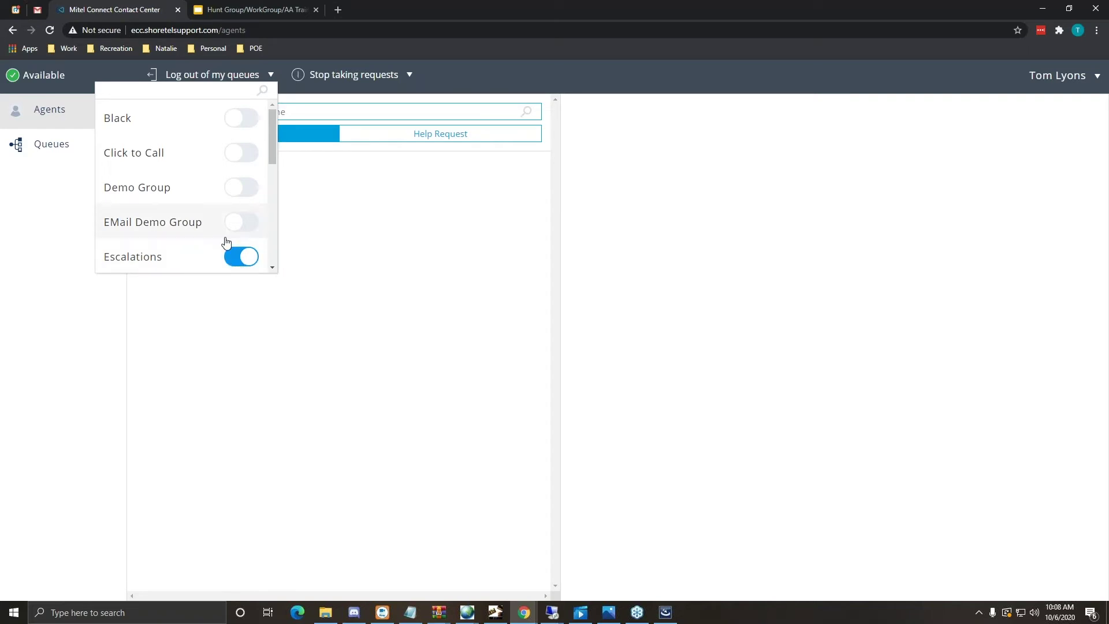
{"action": "left_click", "coordinate": [380, 196]}
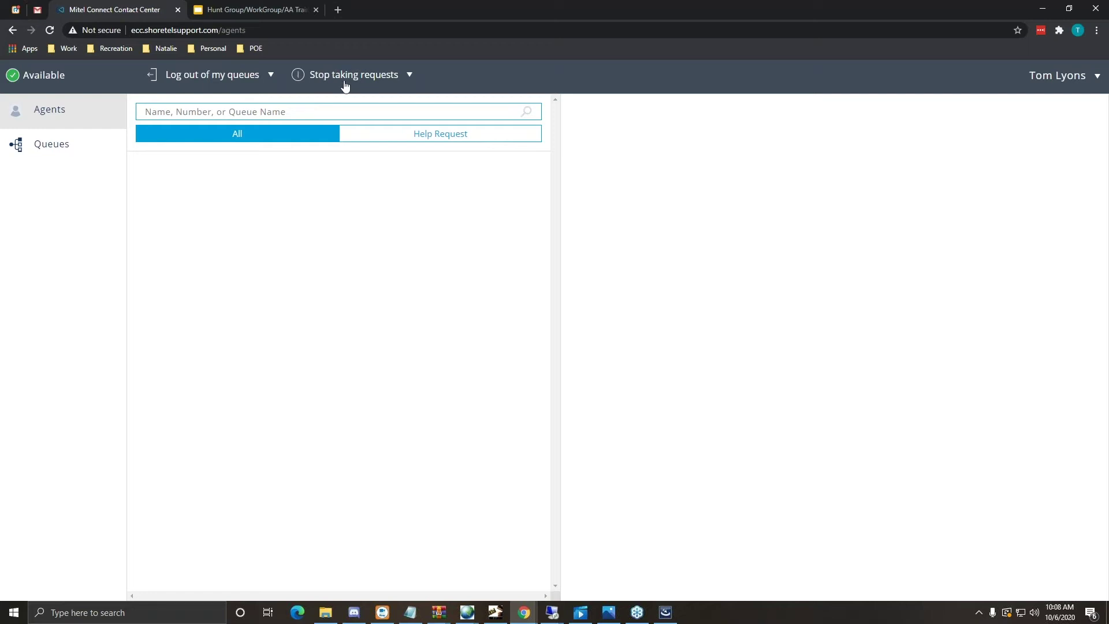
{"action": "left_click", "coordinate": [339, 79]}
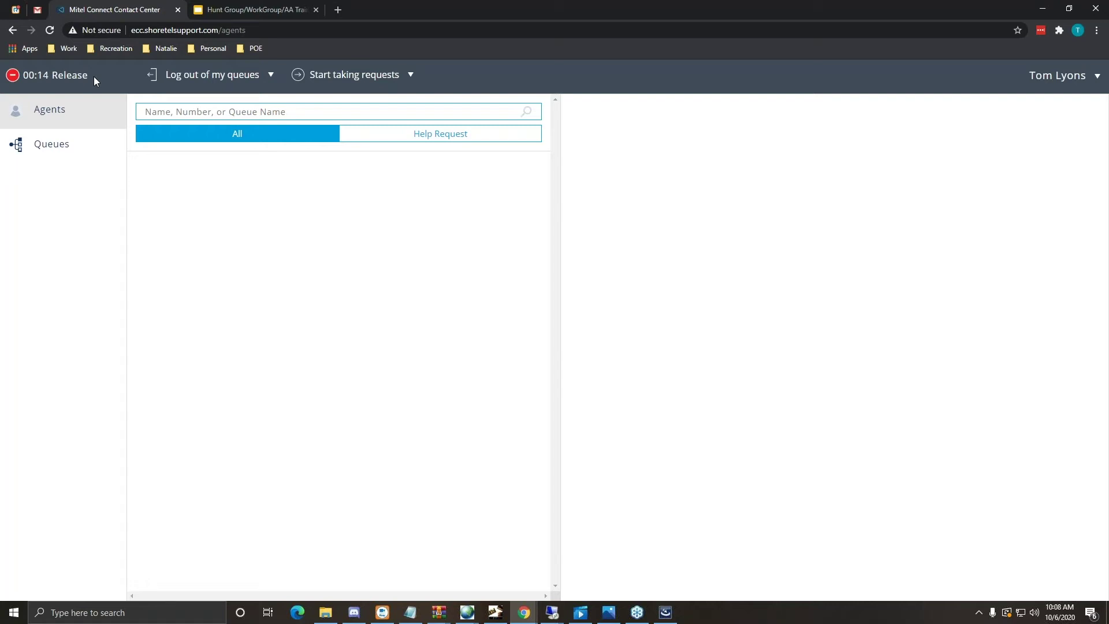
{"action": "left_click", "coordinate": [367, 77]}
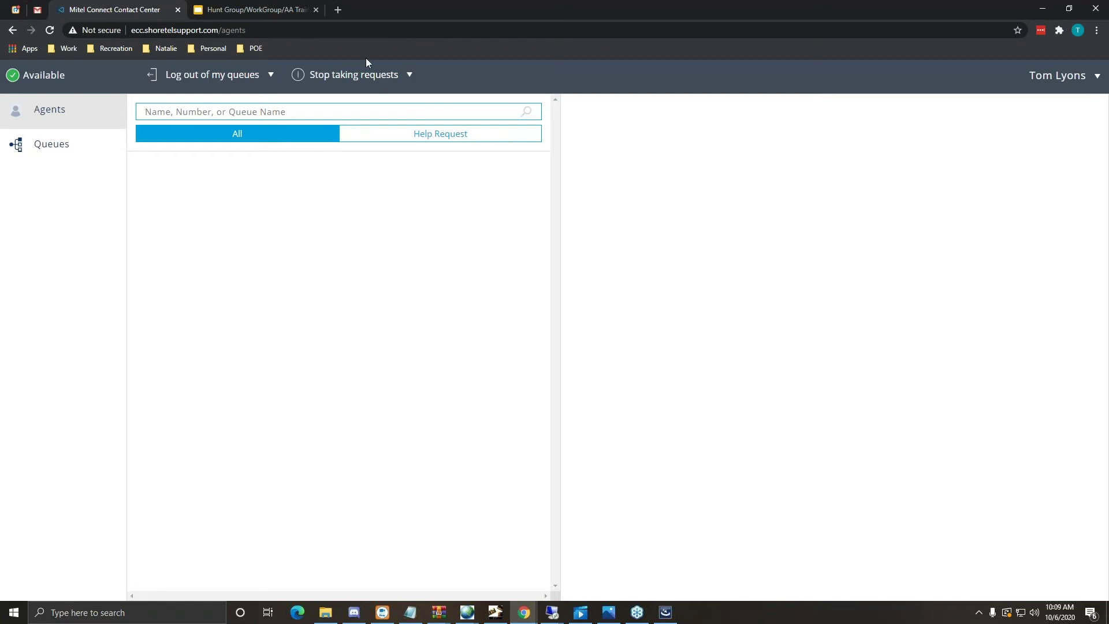
{"action": "left_click", "coordinate": [410, 78]}
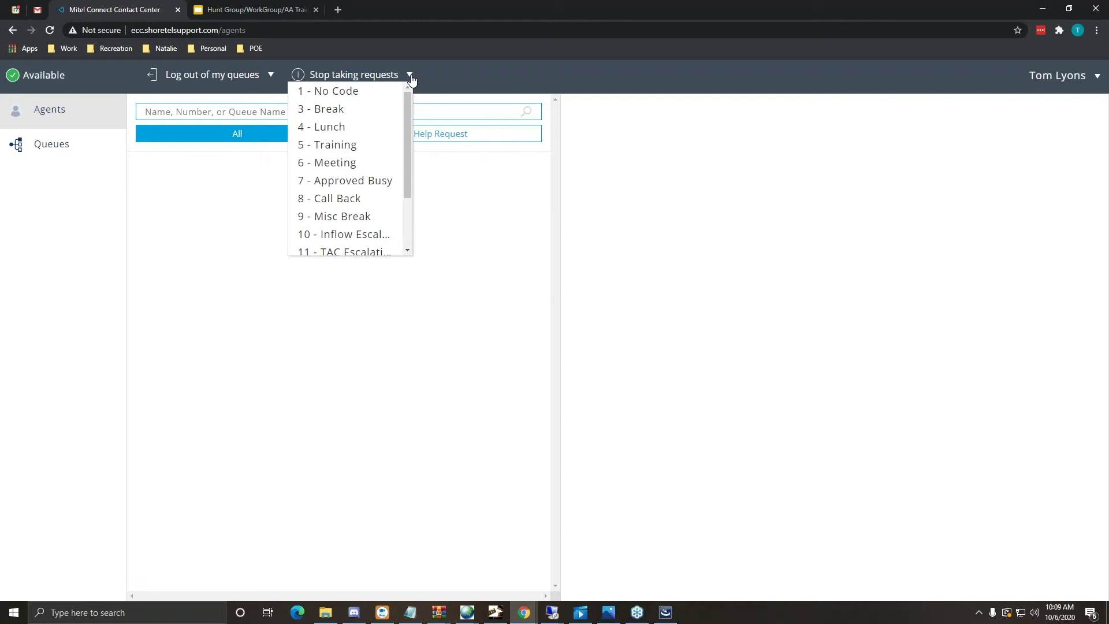
{"action": "left_click_drag", "start_coordinate": [408, 102], "coordinate": [411, 151]}
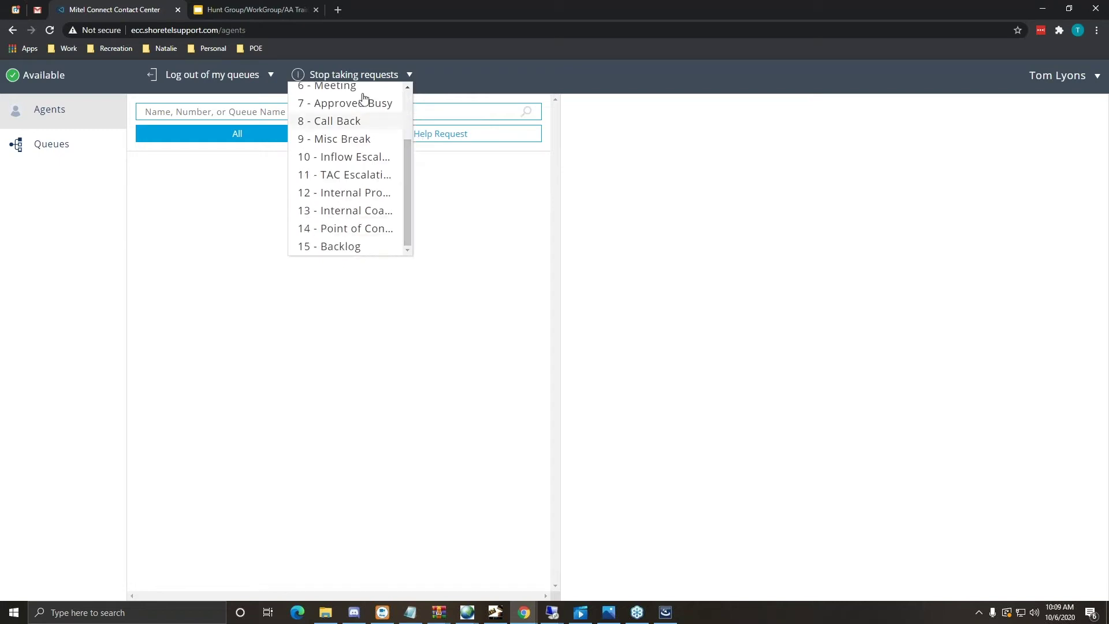
{"action": "left_click", "coordinate": [376, 174]}
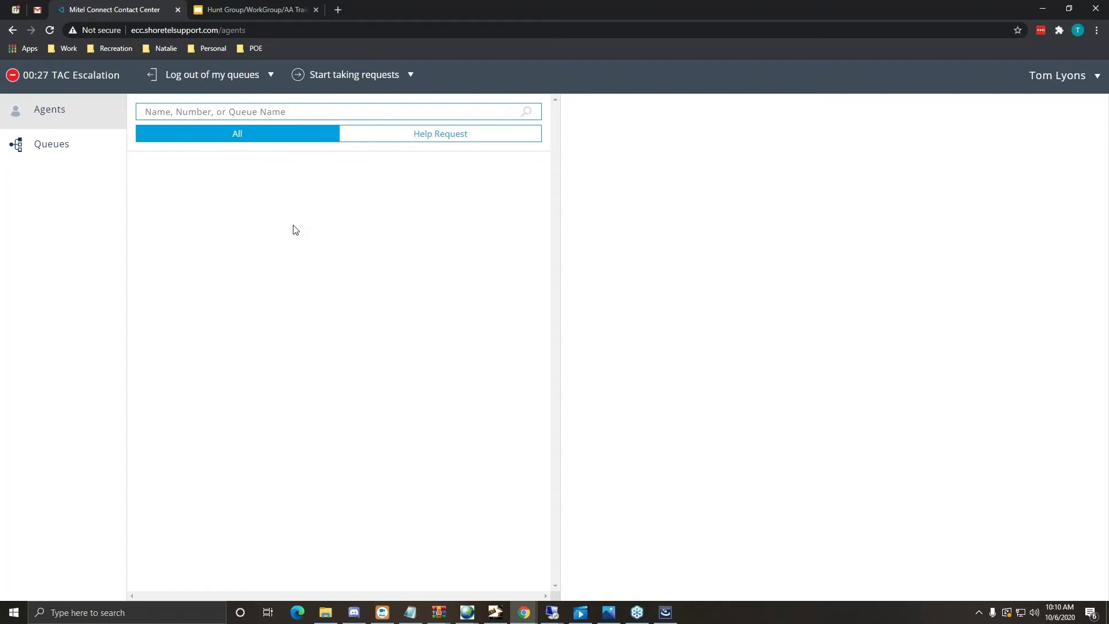
{"action": "left_click", "coordinate": [329, 78]}
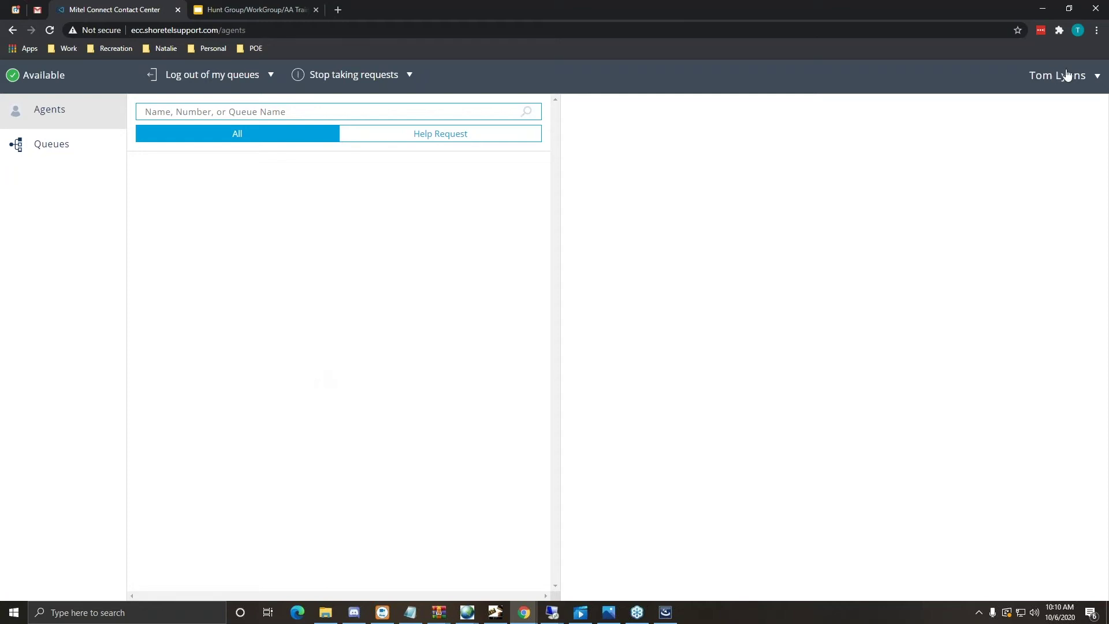
- Go to the agent Settings page through the account menu beside the user name
{"action": "left_click", "coordinate": [1094, 80]}
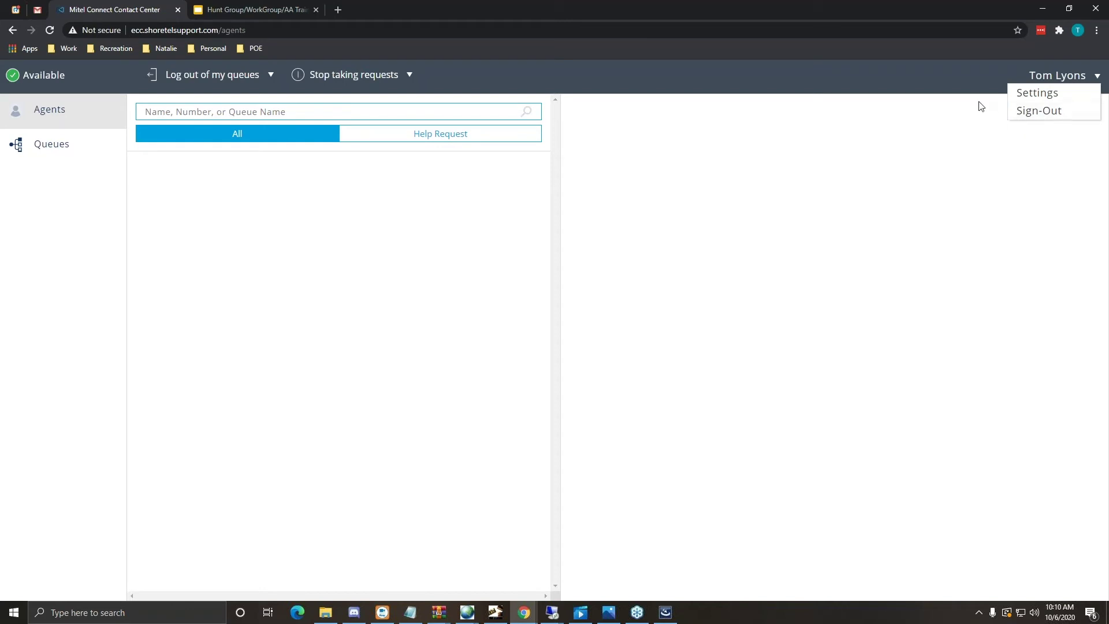
{"action": "left_click", "coordinate": [1049, 100]}
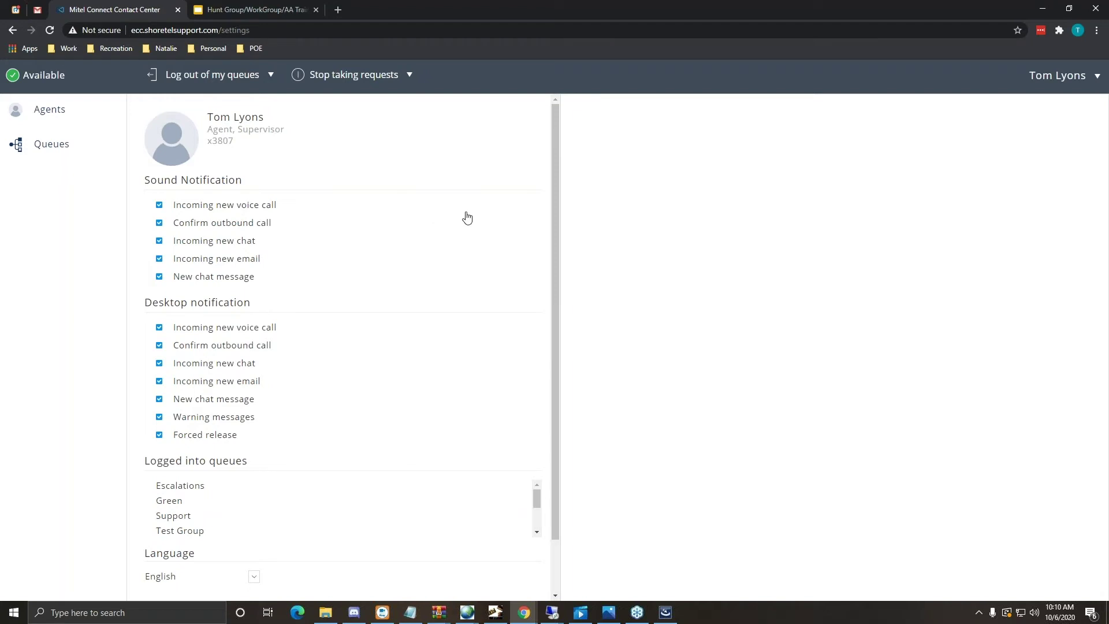
{"action": "scroll", "coordinate": [517, 349], "scroll_direction": "down", "scroll_amount": 1}
{"action": "scroll", "coordinate": [527, 260], "scroll_direction": "up", "scroll_amount": 1}
{"action": "scroll", "coordinate": [370, 494], "scroll_direction": "down", "scroll_amount": 5}
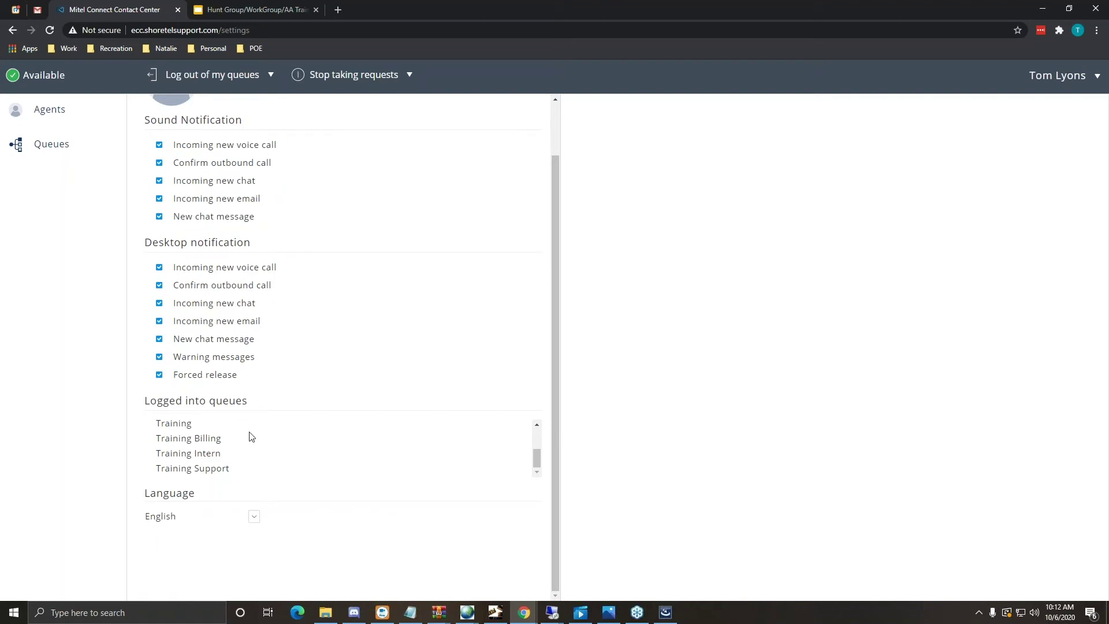
- Check the queue login toggles and language list, keeping English, then return to the top of Settings
{"action": "left_click", "coordinate": [272, 75]}
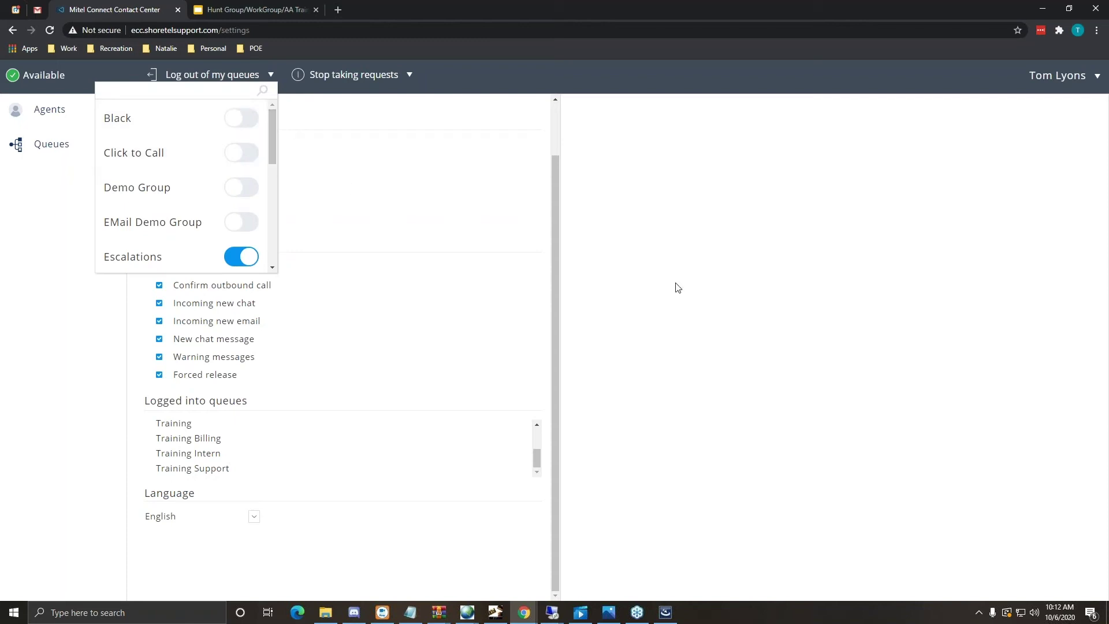
{"action": "left_click", "coordinate": [641, 270]}
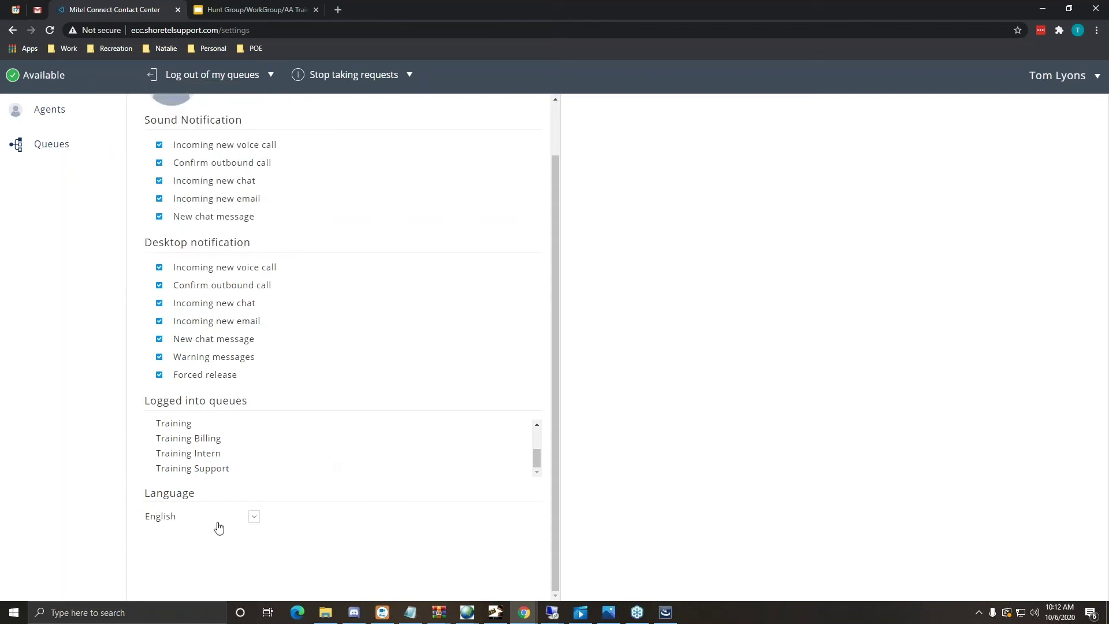
{"action": "left_click", "coordinate": [254, 519]}
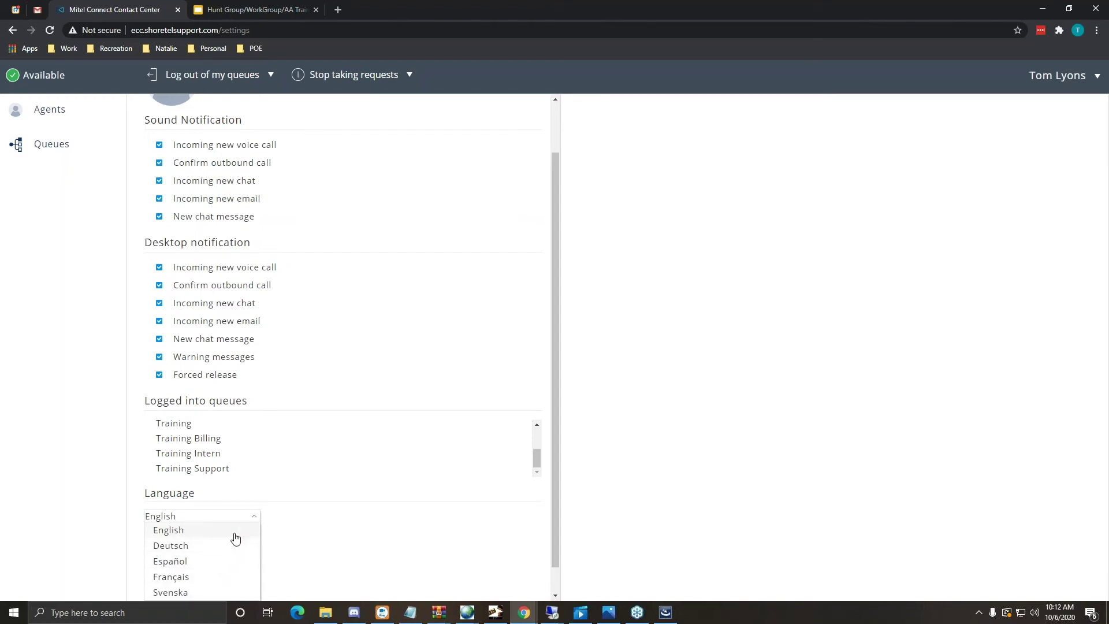
{"action": "left_click", "coordinate": [829, 445]}
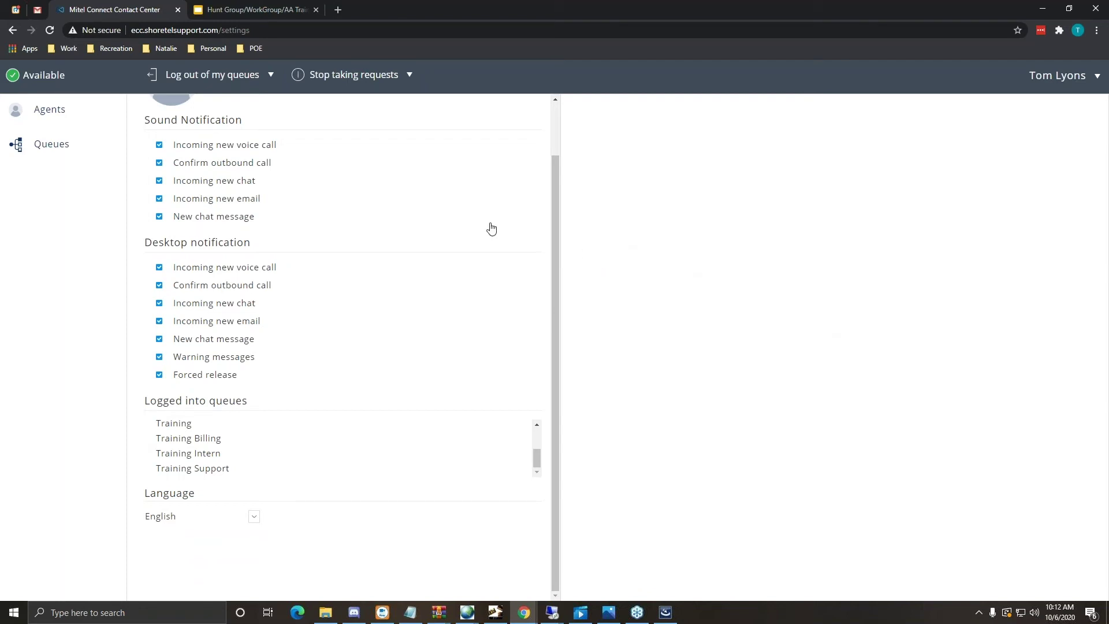
{"action": "scroll", "coordinate": [556, 132], "scroll_direction": "up", "scroll_amount": 1}
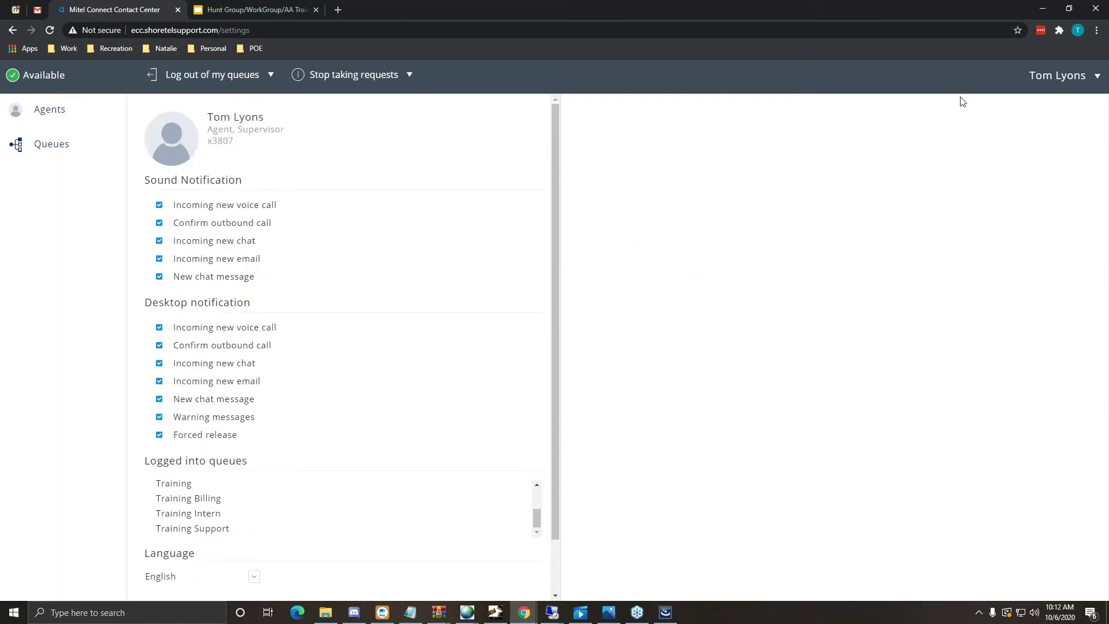
- Return to the Queues view to receive the incoming WIRELESS CALLER voice call
{"action": "left_click", "coordinate": [41, 144]}
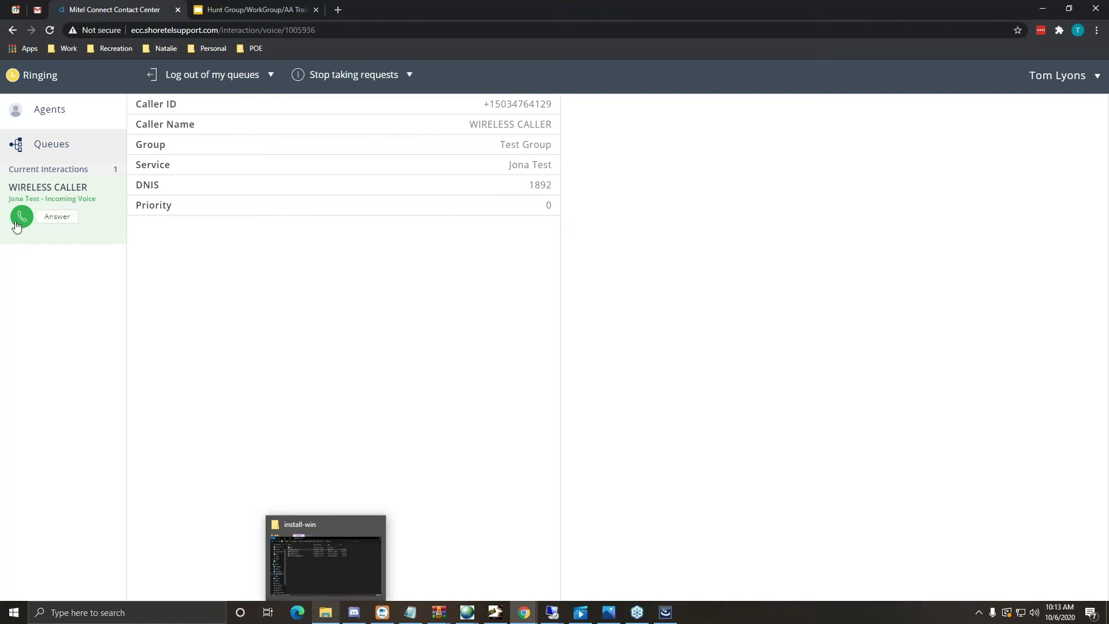
- Answer the WIRELESS CALLER call and bring up its wrap-up code list
{"action": "left_click", "coordinate": [22, 217]}
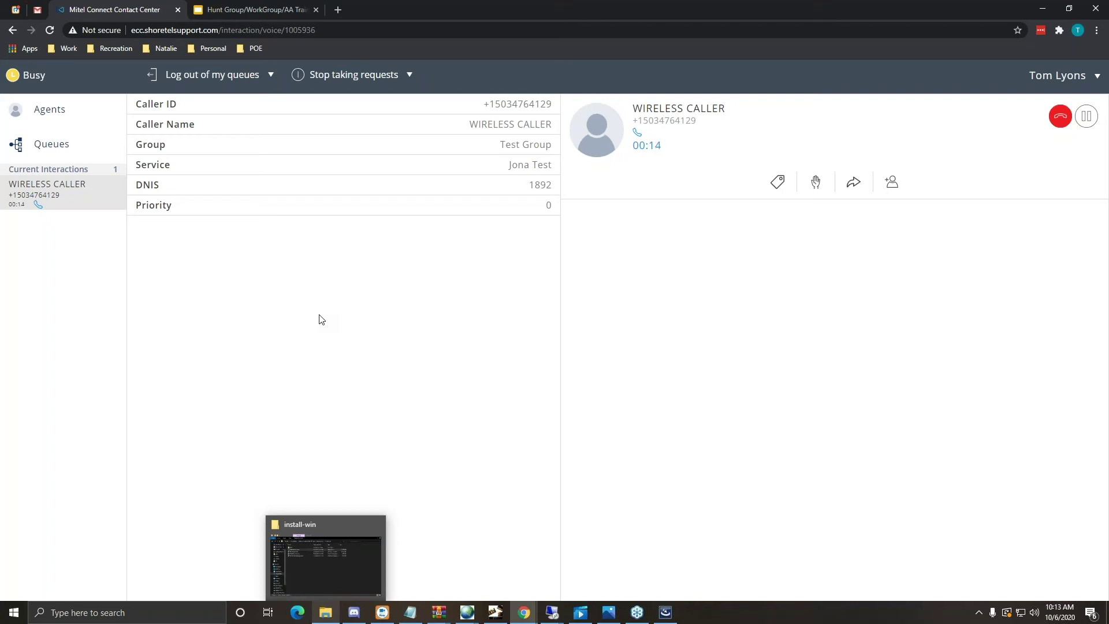
{"action": "left_click", "coordinate": [777, 183]}
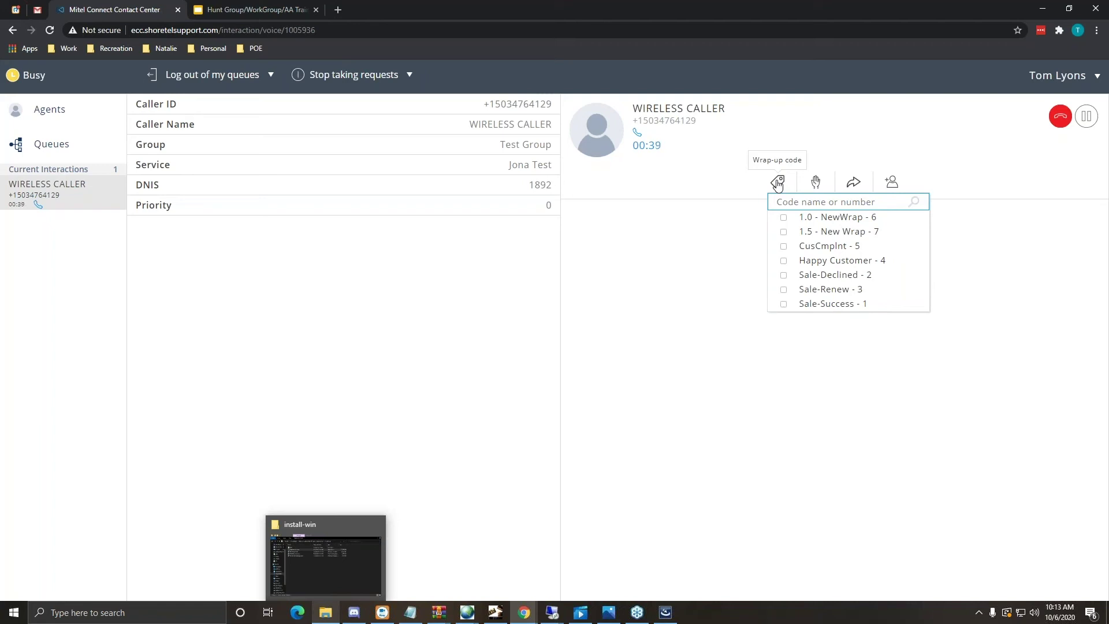
- Tag the active call with the Happy Customer - 4 wrap-up code
{"action": "left_click", "coordinate": [784, 261]}
{"action": "left_click", "coordinate": [634, 273]}
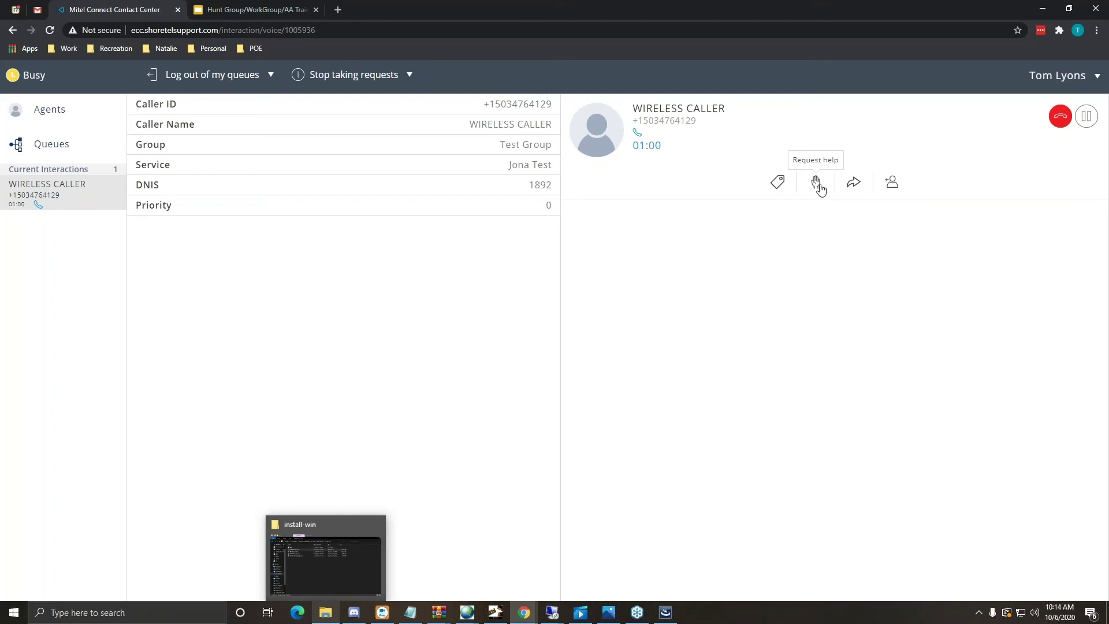
{"action": "left_click", "coordinate": [45, 109]}
{"action": "left_click", "coordinate": [398, 142]}
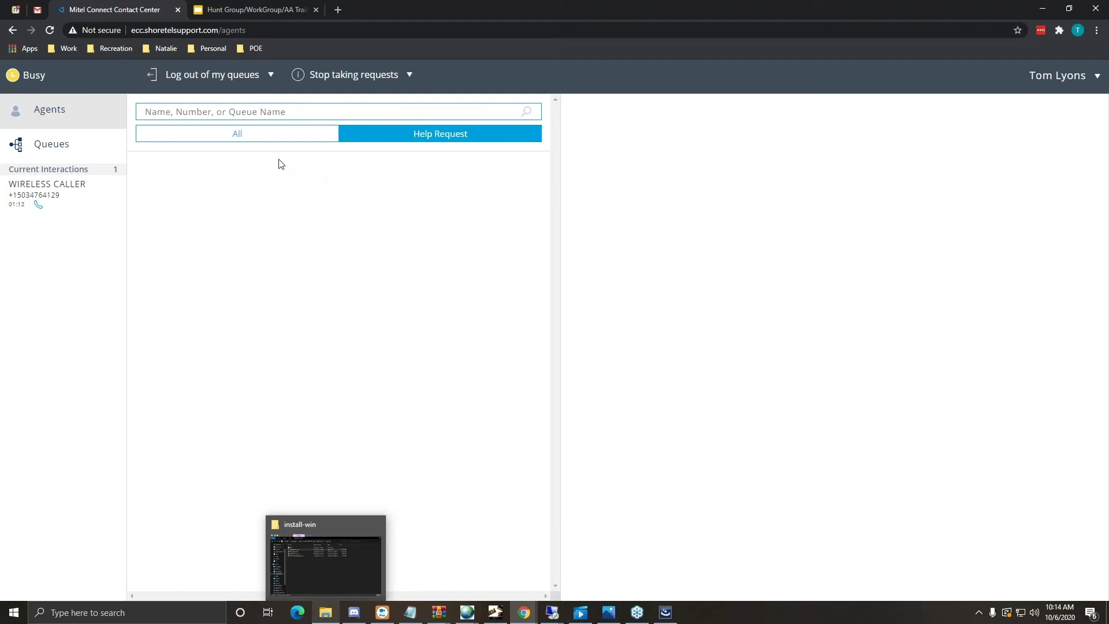
{"action": "left_click", "coordinate": [56, 187]}
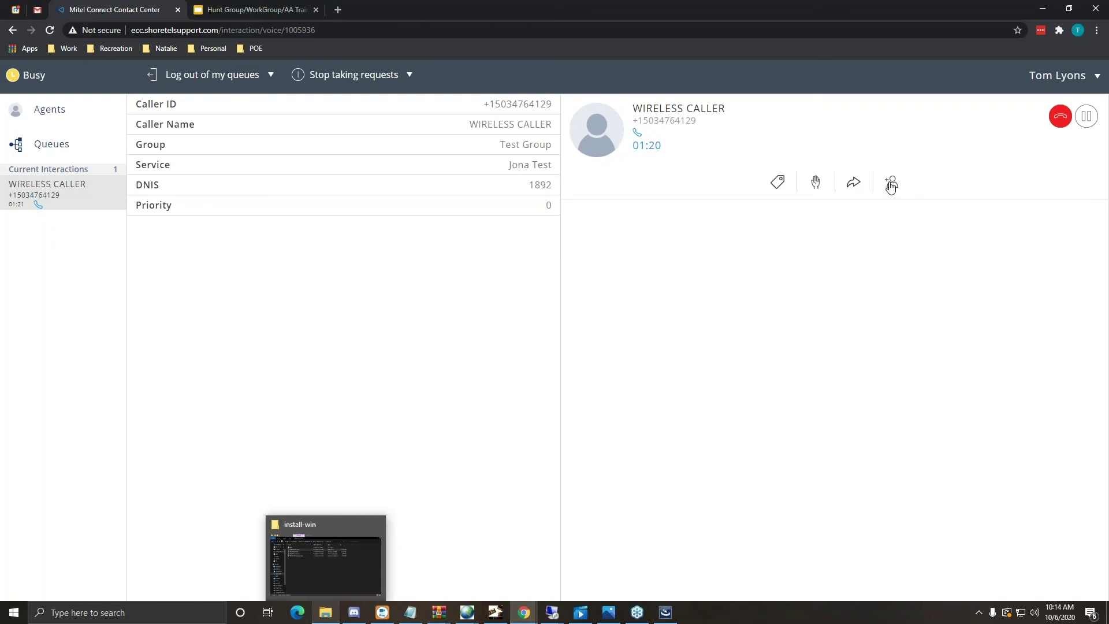
- Show the consult and blind transfer options for the WIRELESS CALLER call
{"action": "left_click", "coordinate": [849, 191]}
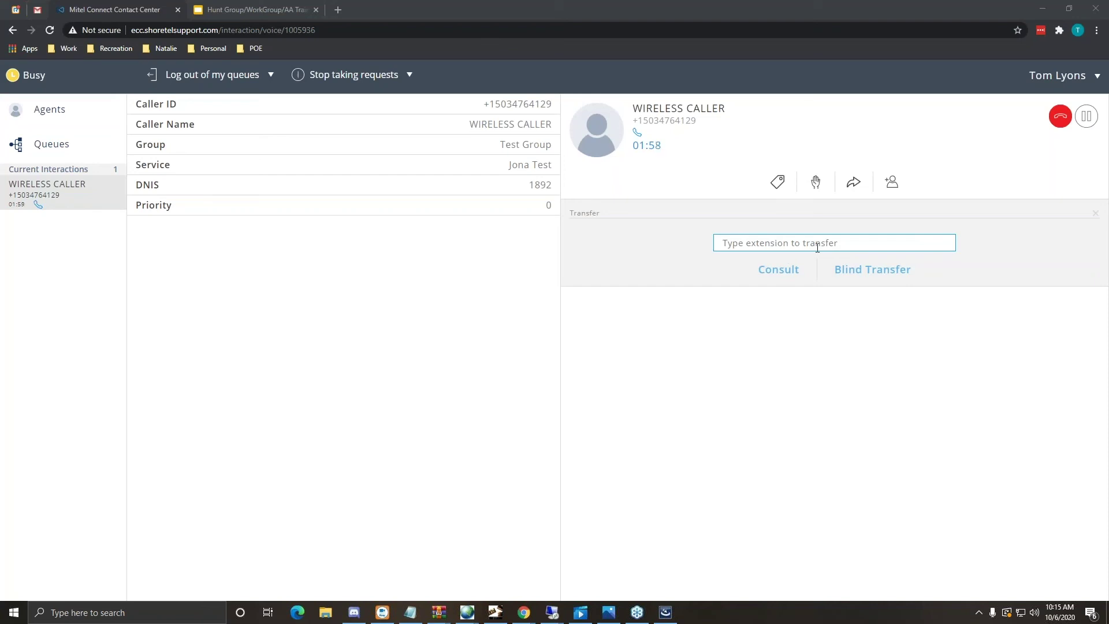
- Replace the transfer panel with the conference panel to add another extension
{"action": "left_click", "coordinate": [891, 182]}
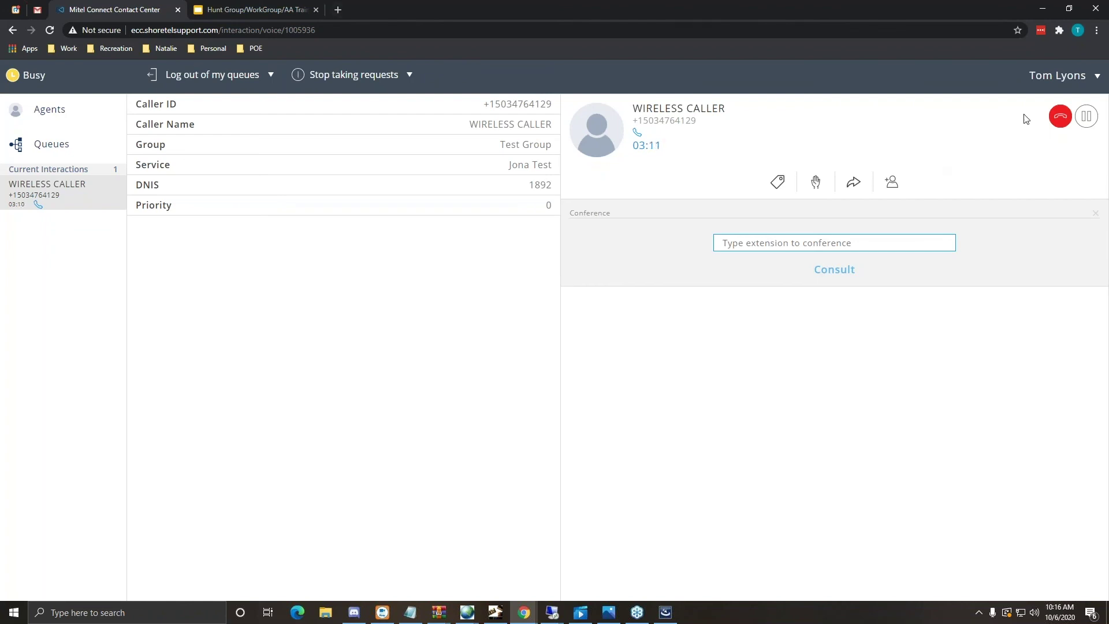
- Hang up the WIRELESS CALLER call at 03:12, check the wrap-up codes, and extend wrap-up
{"action": "left_click", "coordinate": [1060, 117]}
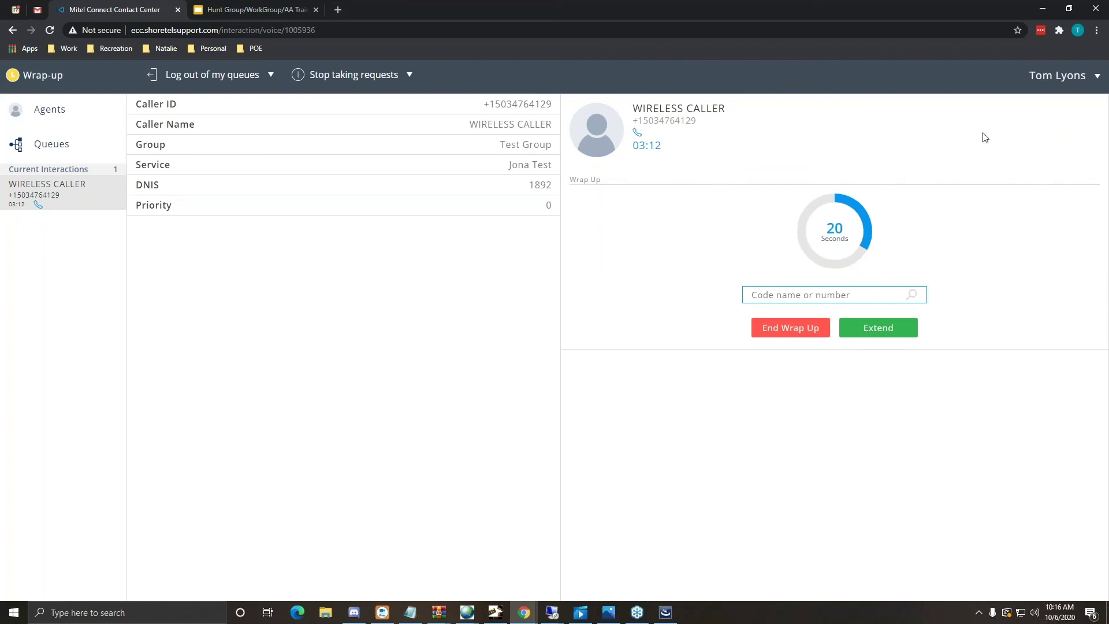
{"action": "left_click", "coordinate": [890, 295]}
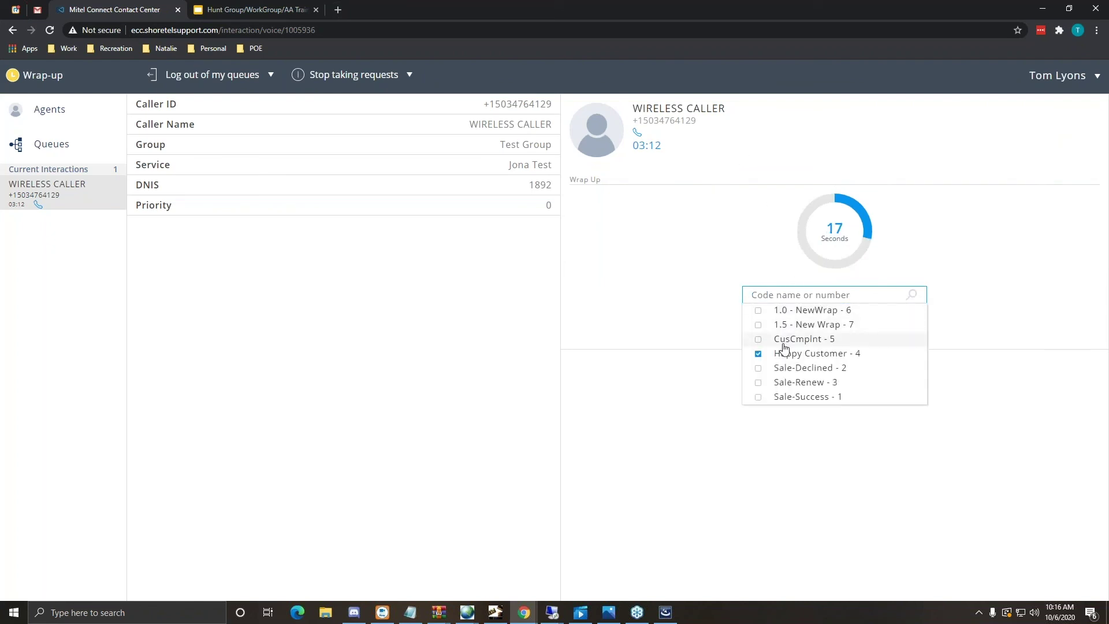
{"action": "left_click", "coordinate": [693, 268]}
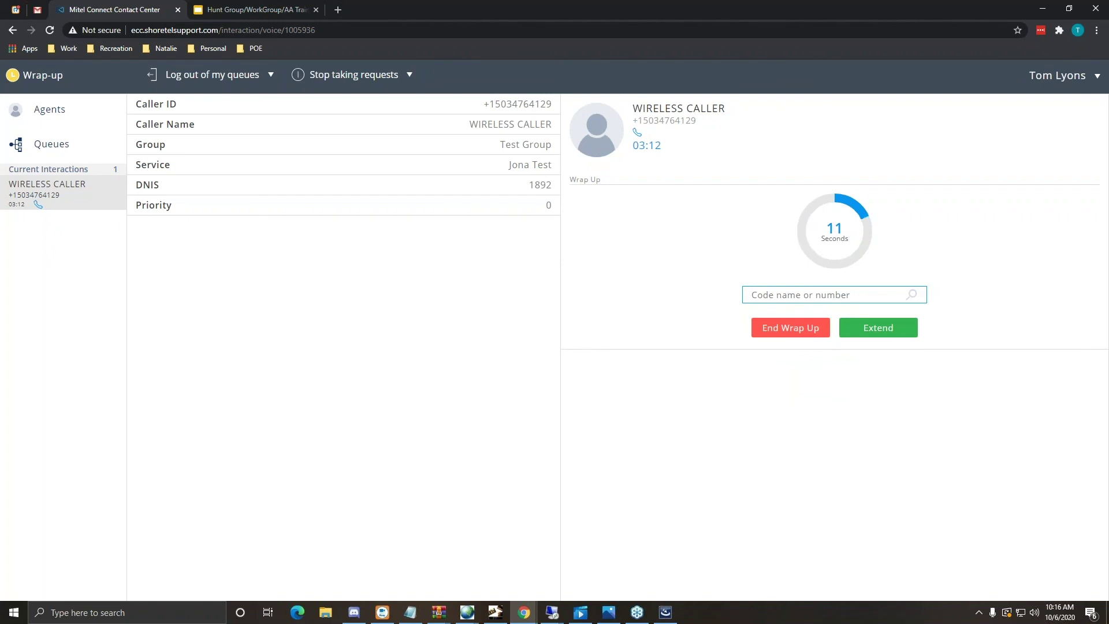
{"action": "left_click", "coordinate": [882, 329]}
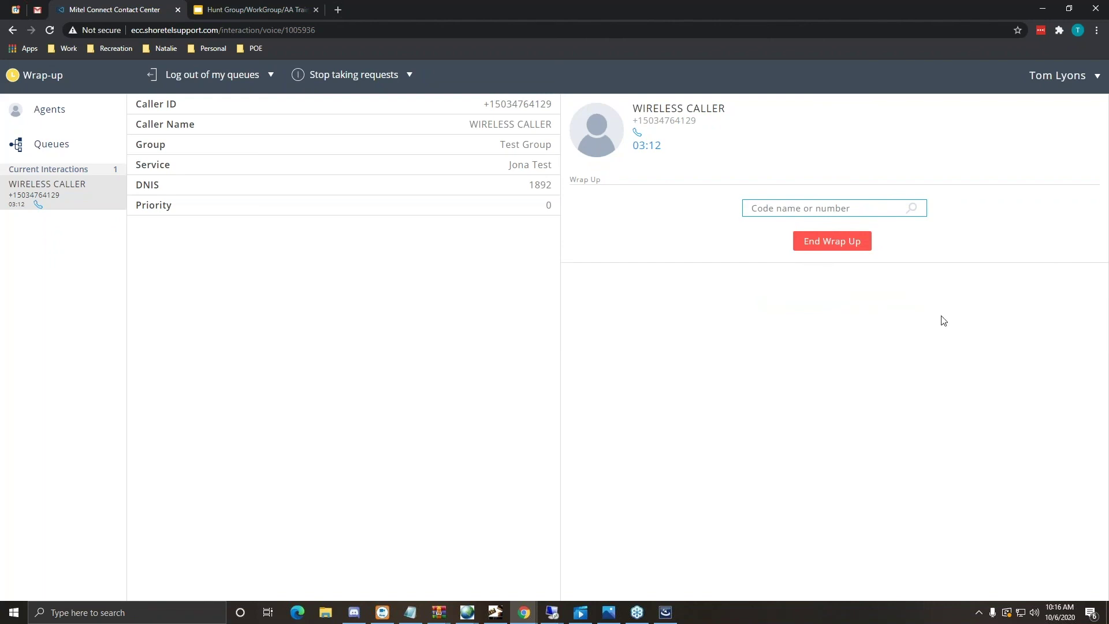
- End wrap-up to become Available, then present the training deck's Questions & Answers slide full screen
{"action": "left_click", "coordinate": [833, 252]}
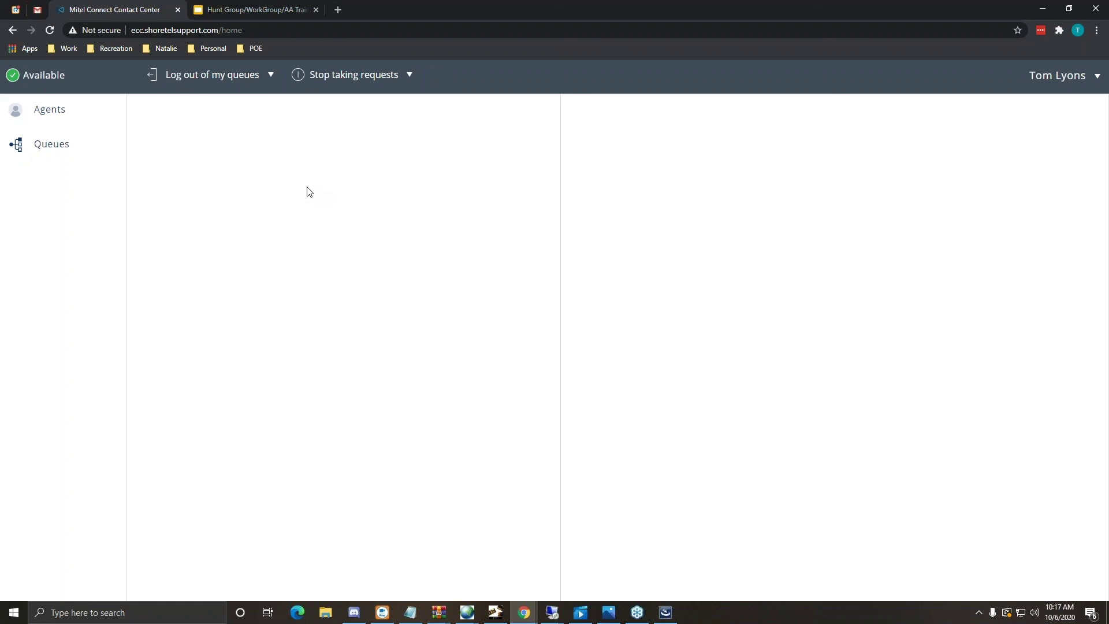
{"action": "left_click", "coordinate": [241, 14]}
{"action": "left_click", "coordinate": [970, 79]}
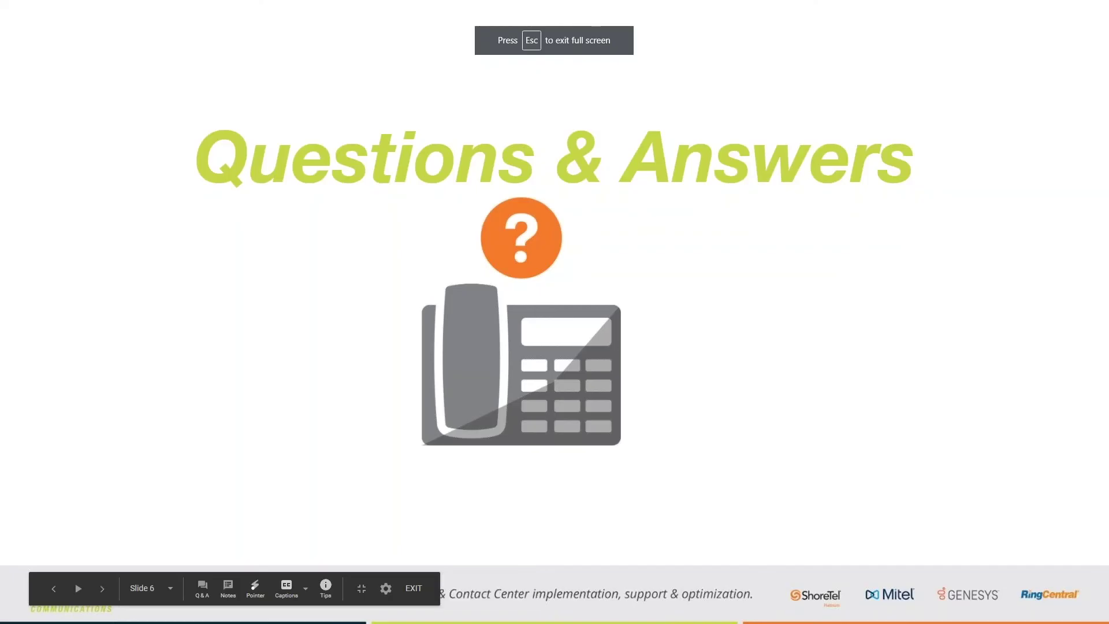